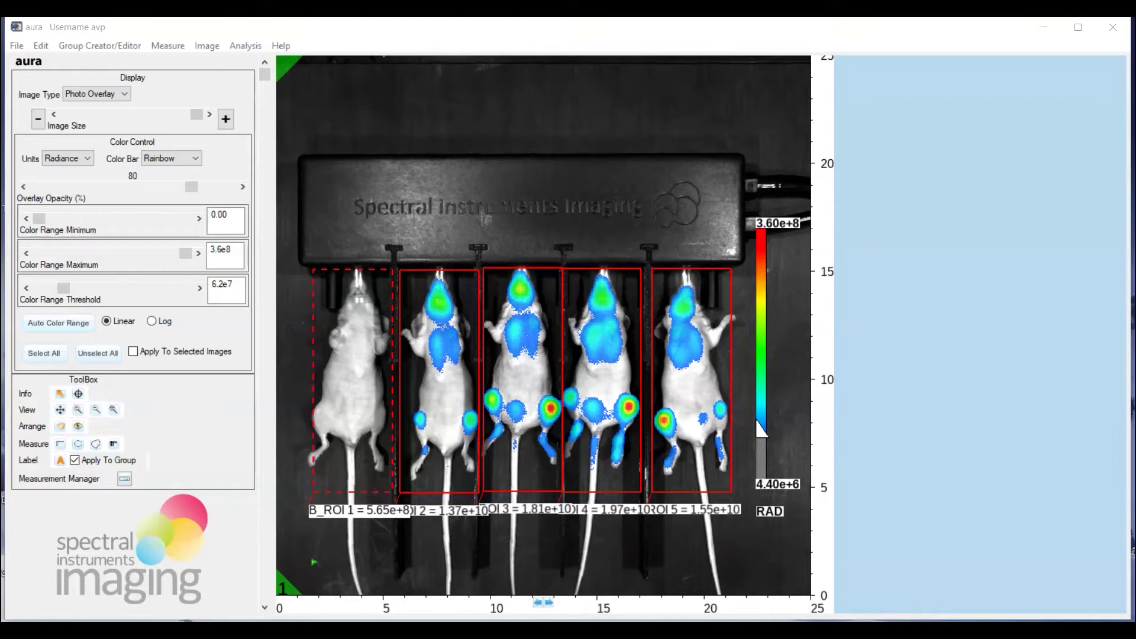
- Save Image # 1's ROIs to a template file named 'ROI Demo Set'
{"action": "left_click", "coordinate": [161, 47]}
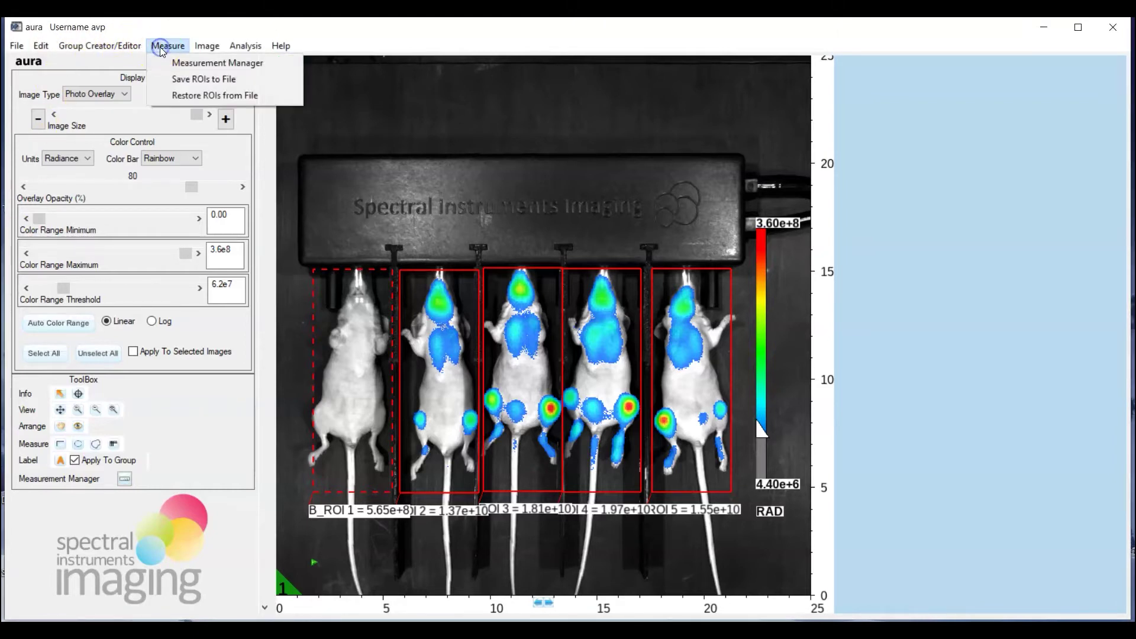
{"action": "left_click", "coordinate": [197, 81]}
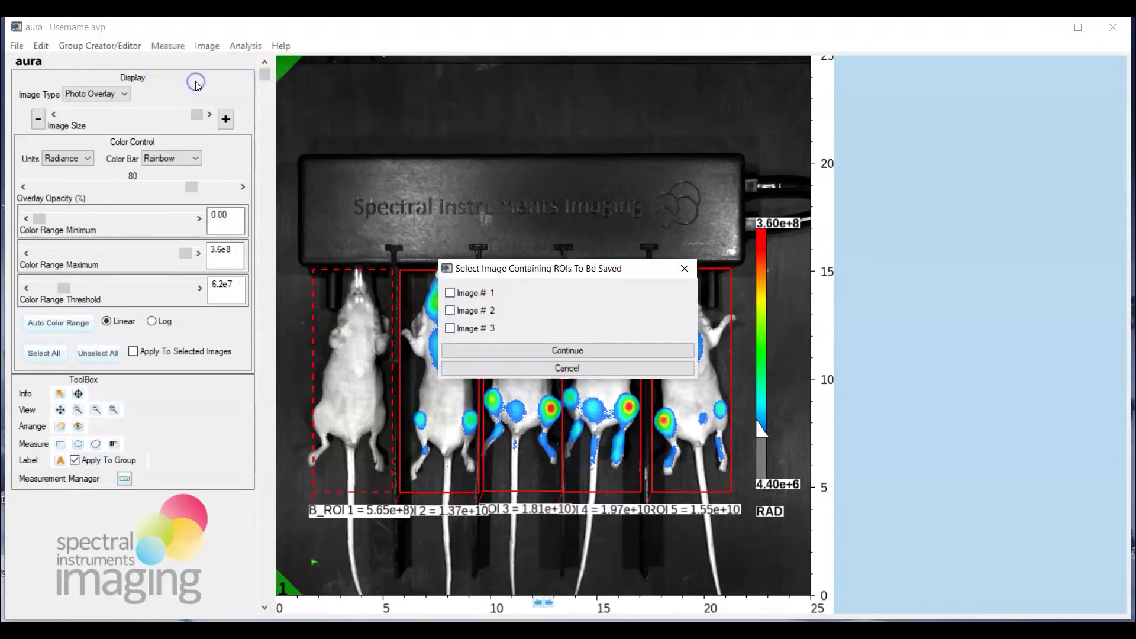
{"action": "left_click", "coordinate": [450, 293]}
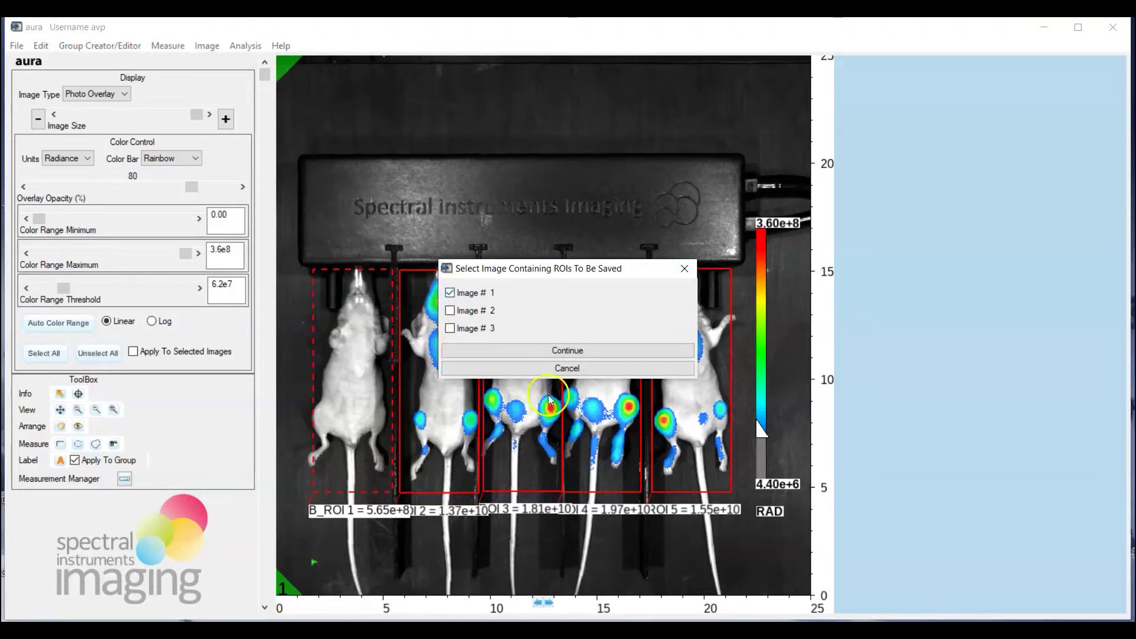
{"action": "left_click", "coordinate": [562, 350]}
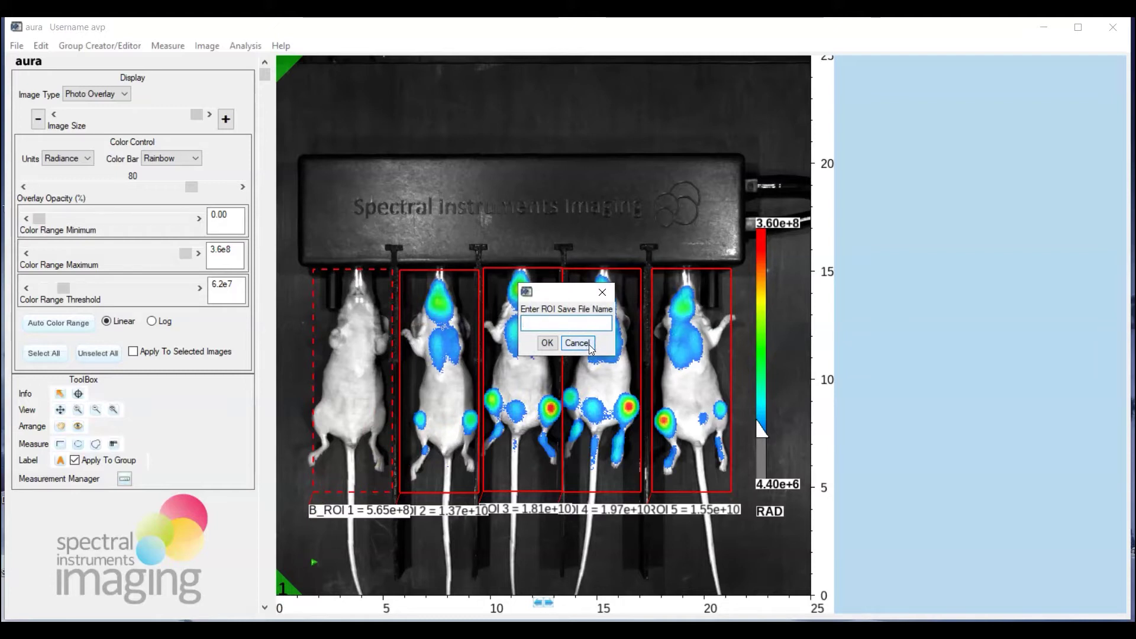
{"action": "type", "text": "ROI"}
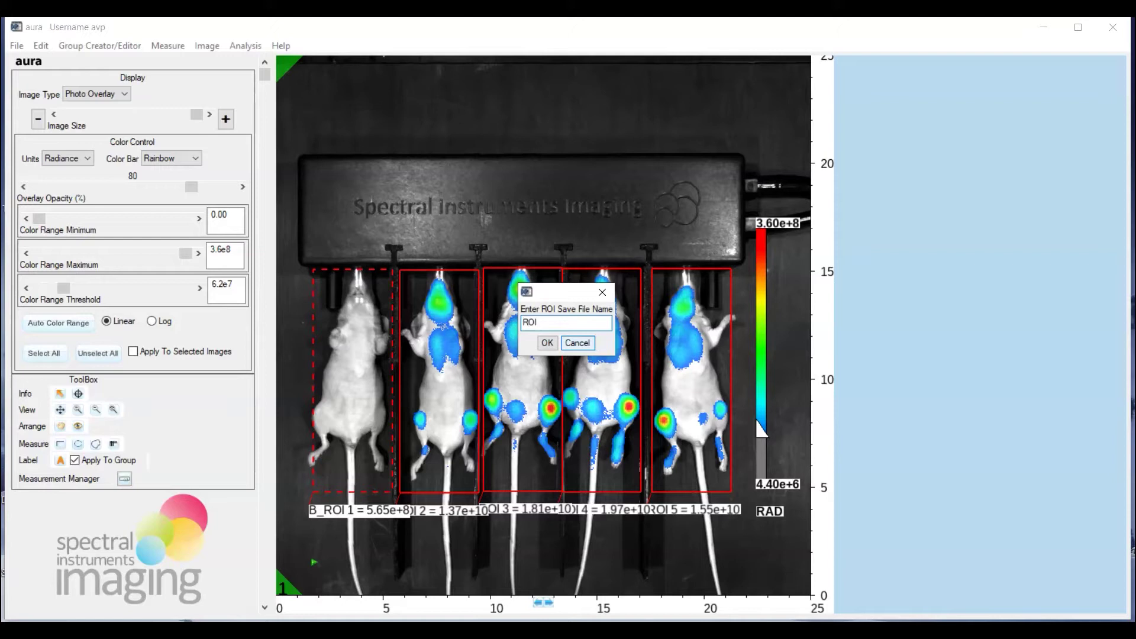
{"action": "type", "text": " Demo Set"}
{"action": "left_click", "coordinate": [544, 342]}
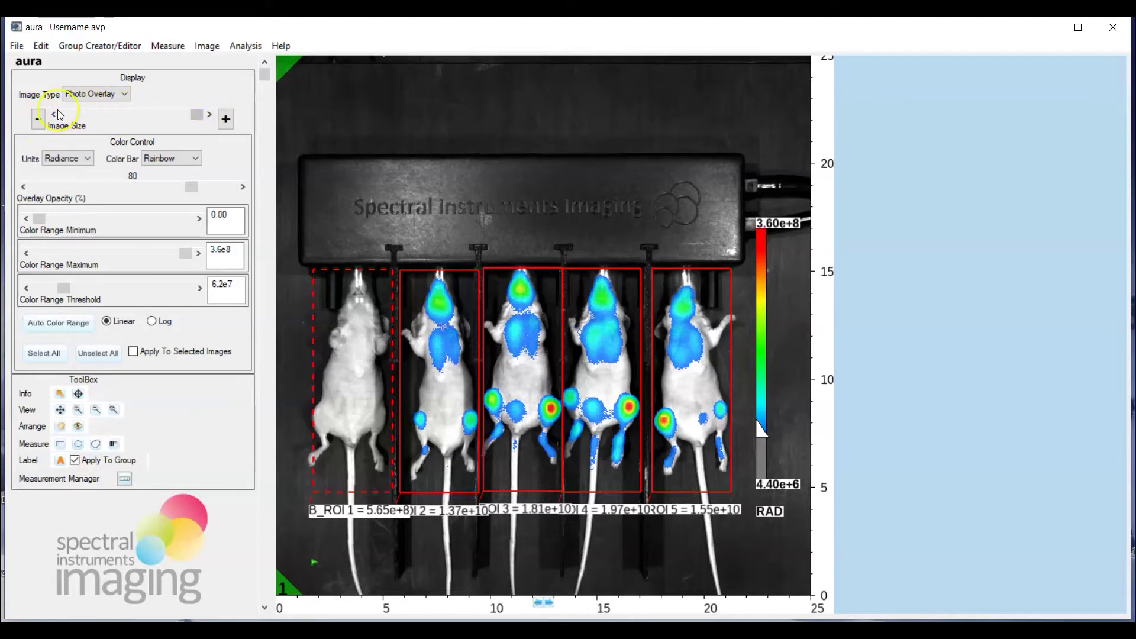
- Shrink the image size to fit all three mice, select them all, and apply to selected images
{"action": "left_click", "coordinate": [38, 120]}
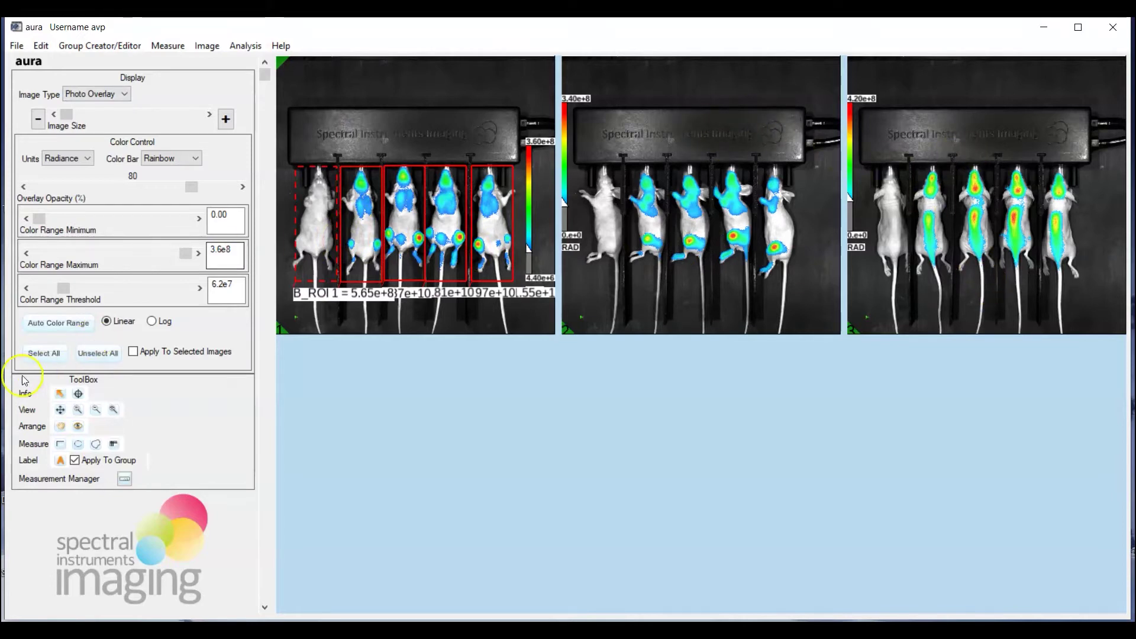
{"action": "left_click", "coordinate": [54, 357]}
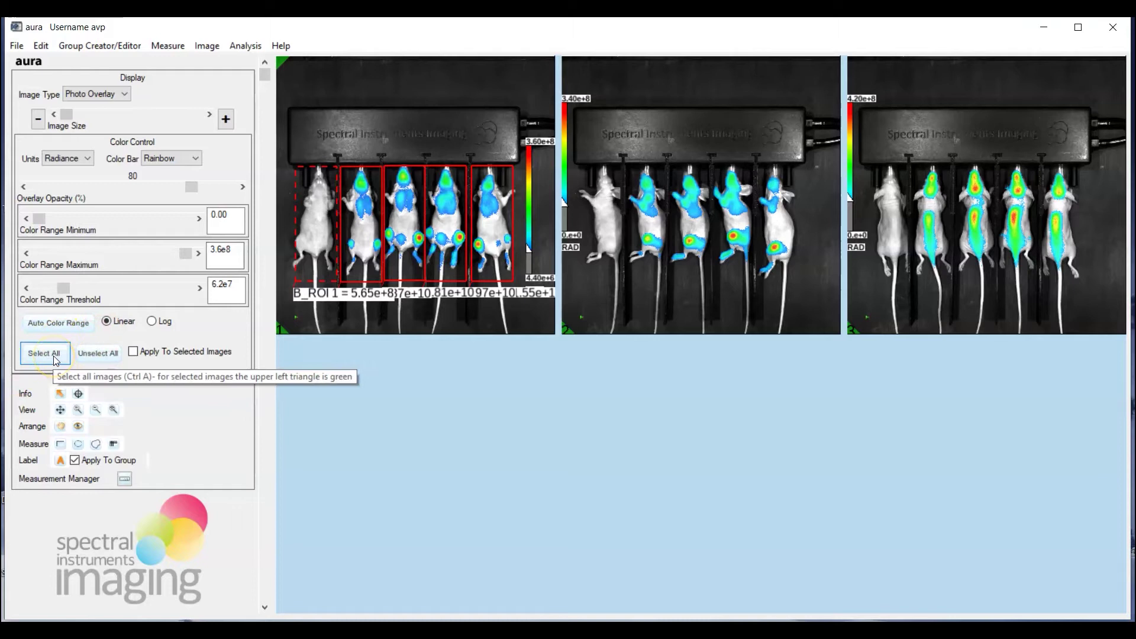
{"action": "left_click", "coordinate": [133, 352]}
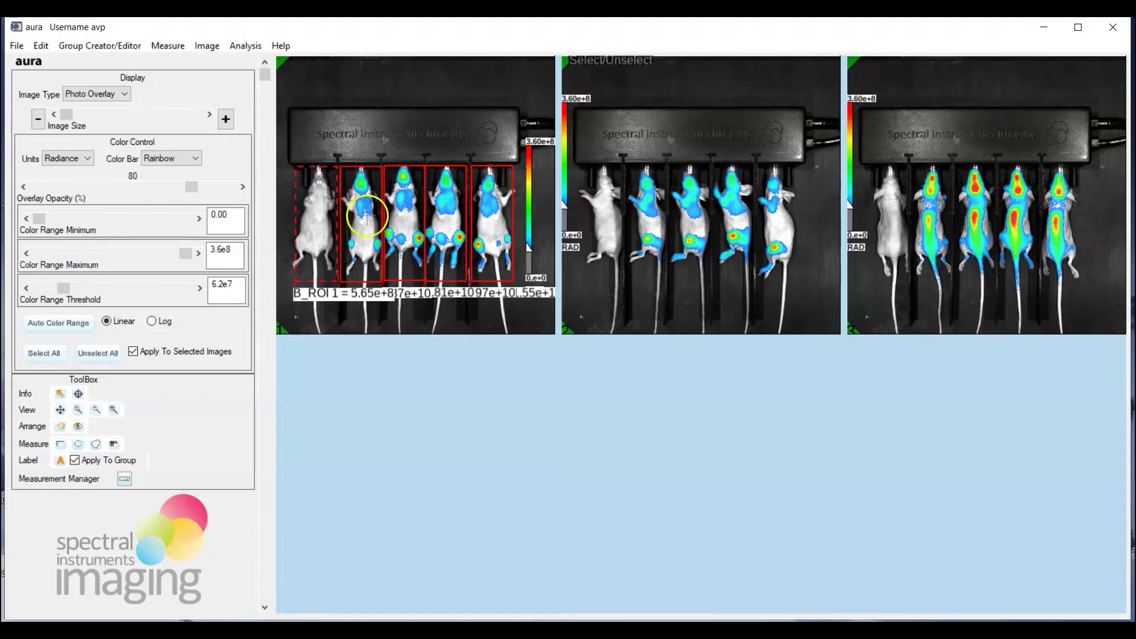
- Choose the ROI Demo Set template for restoring ROIs
{"action": "left_click", "coordinate": [168, 50]}
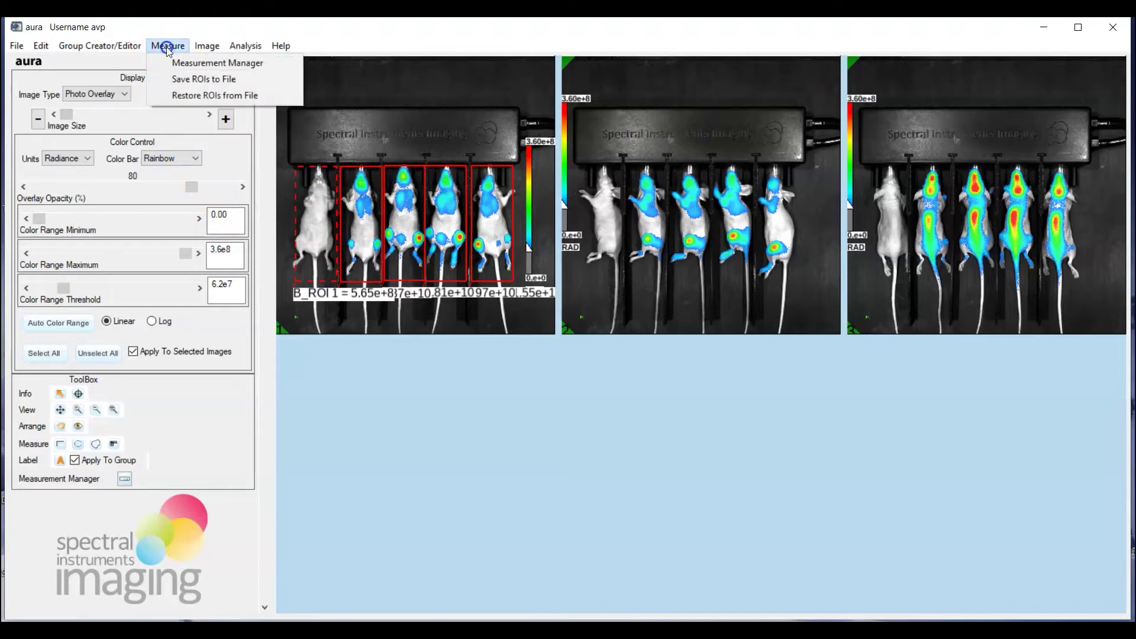
{"action": "left_click", "coordinate": [190, 94]}
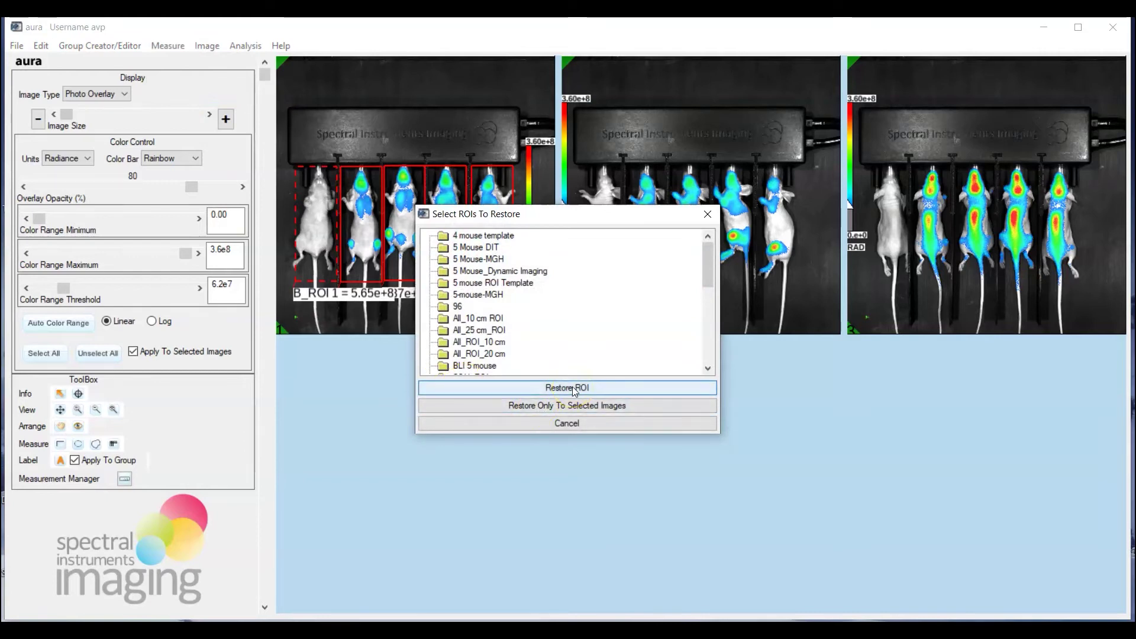
{"action": "left_click", "coordinate": [550, 349]}
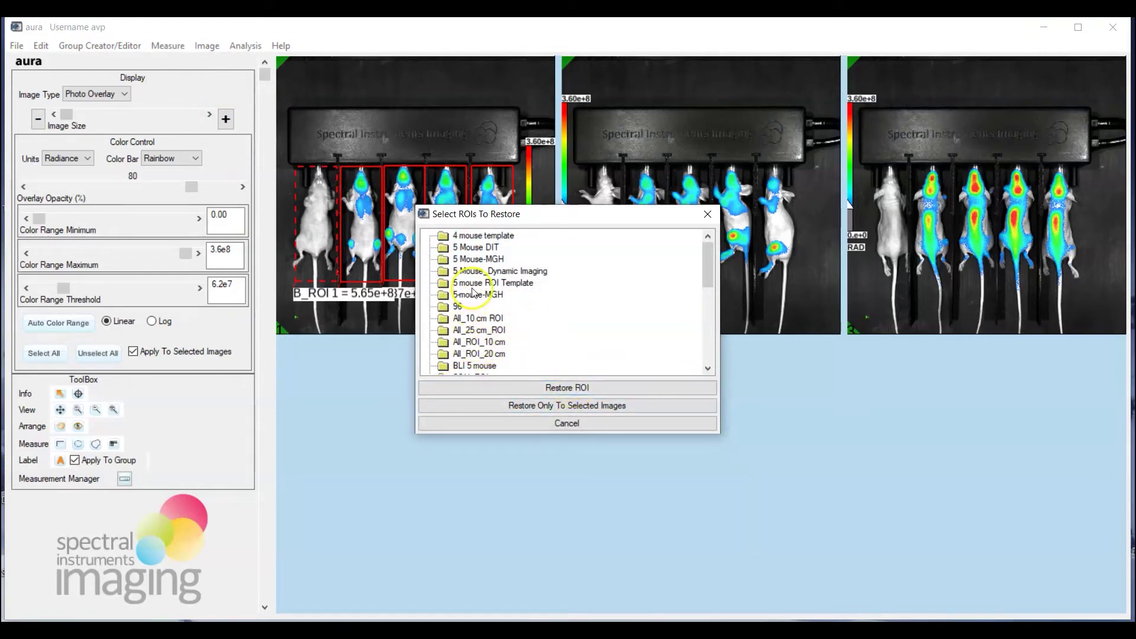
{"action": "scroll", "coordinate": [481, 284], "scroll_direction": "down", "scroll_amount": 3}
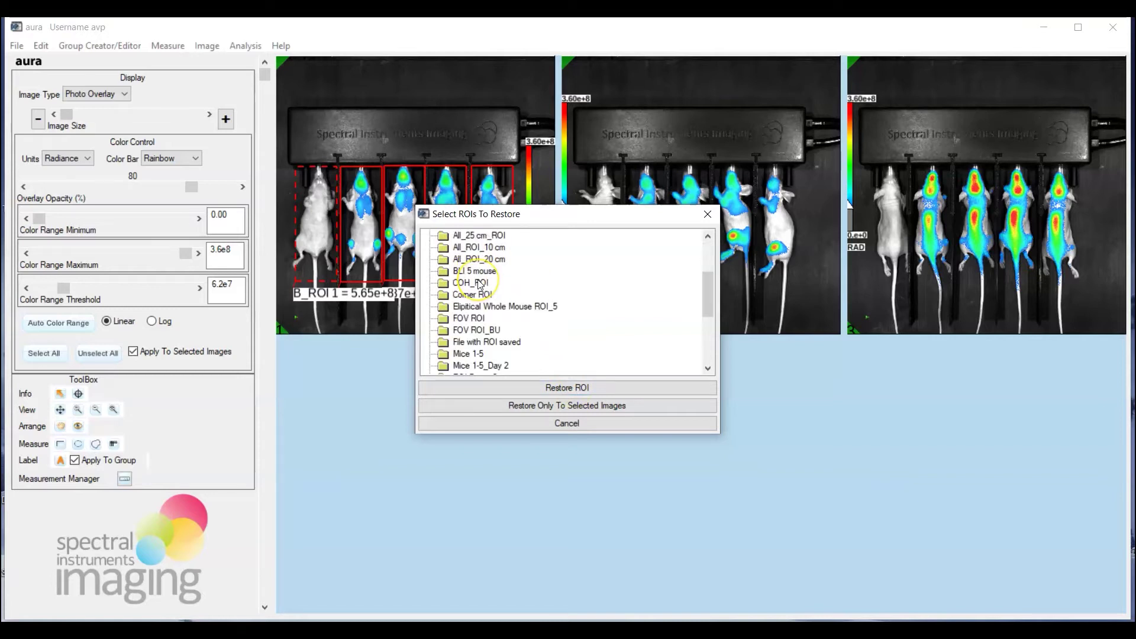
{"action": "scroll", "coordinate": [481, 284], "scroll_direction": "down", "scroll_amount": 5}
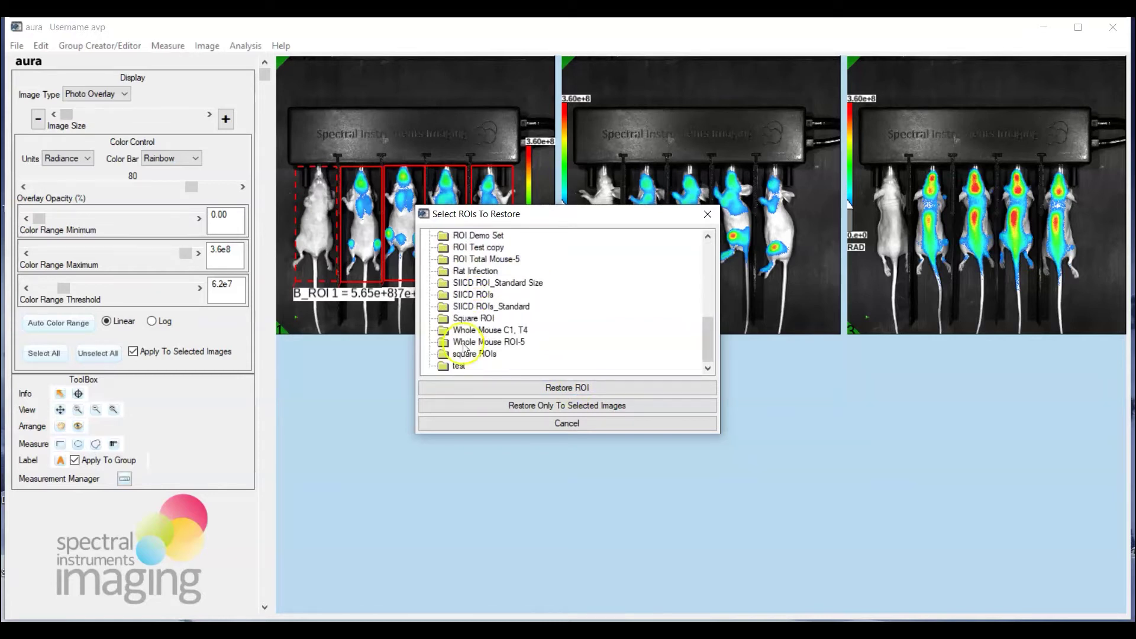
{"action": "left_click", "coordinate": [468, 235]}
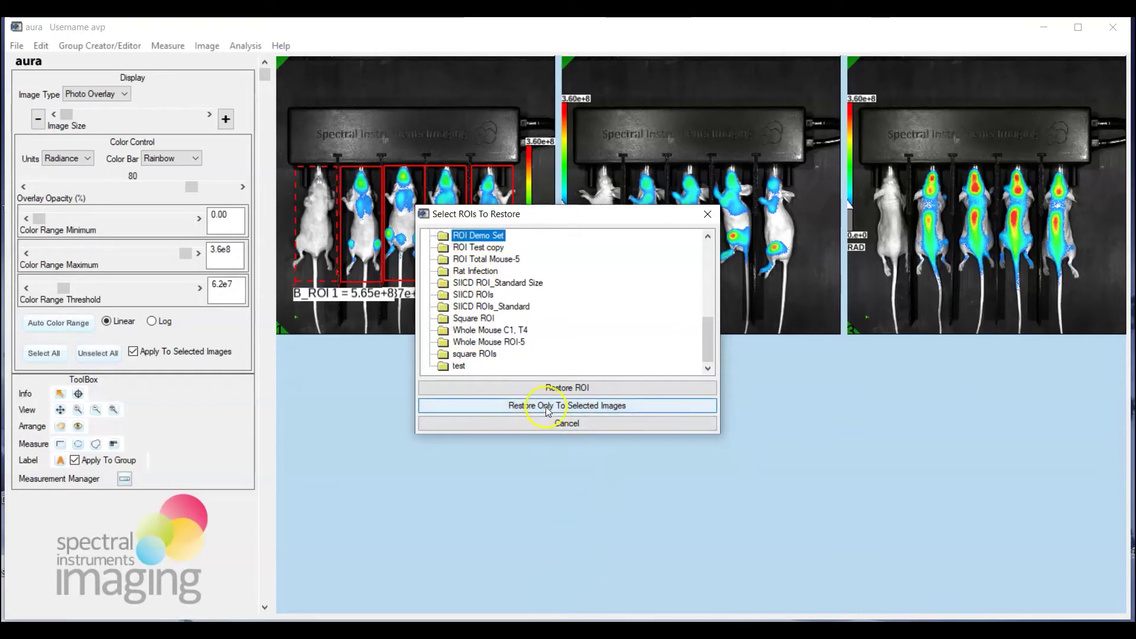
{"action": "left_click", "coordinate": [563, 390]}
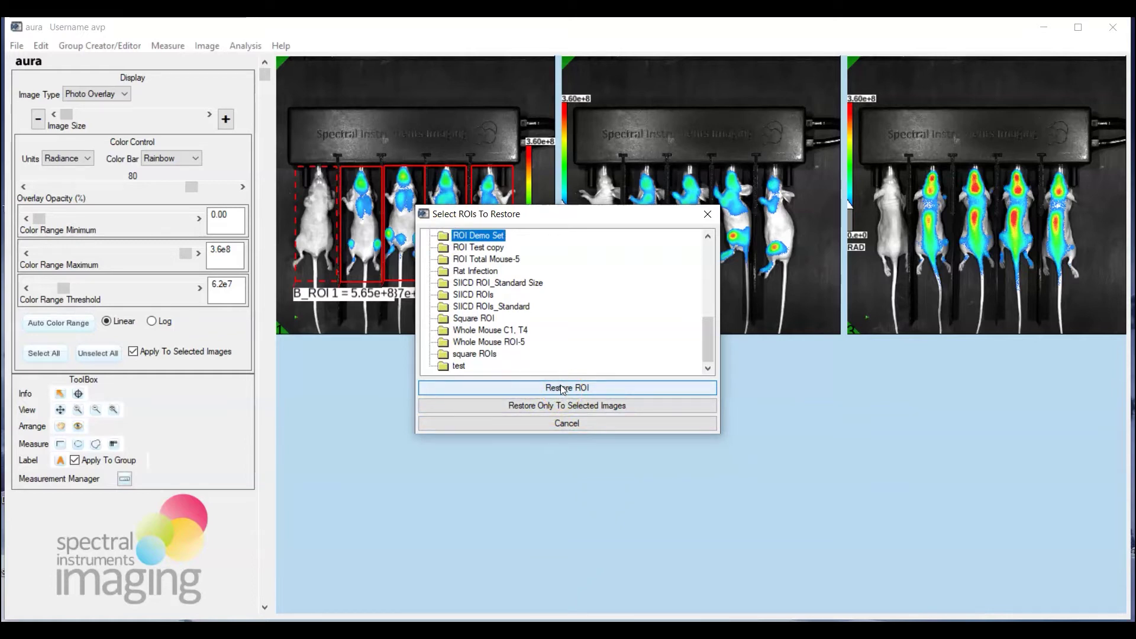
- Restore the ROIs only to selected images, excluding Image # 1 so only images 2 and 3 receive them
{"action": "left_click", "coordinate": [524, 407]}
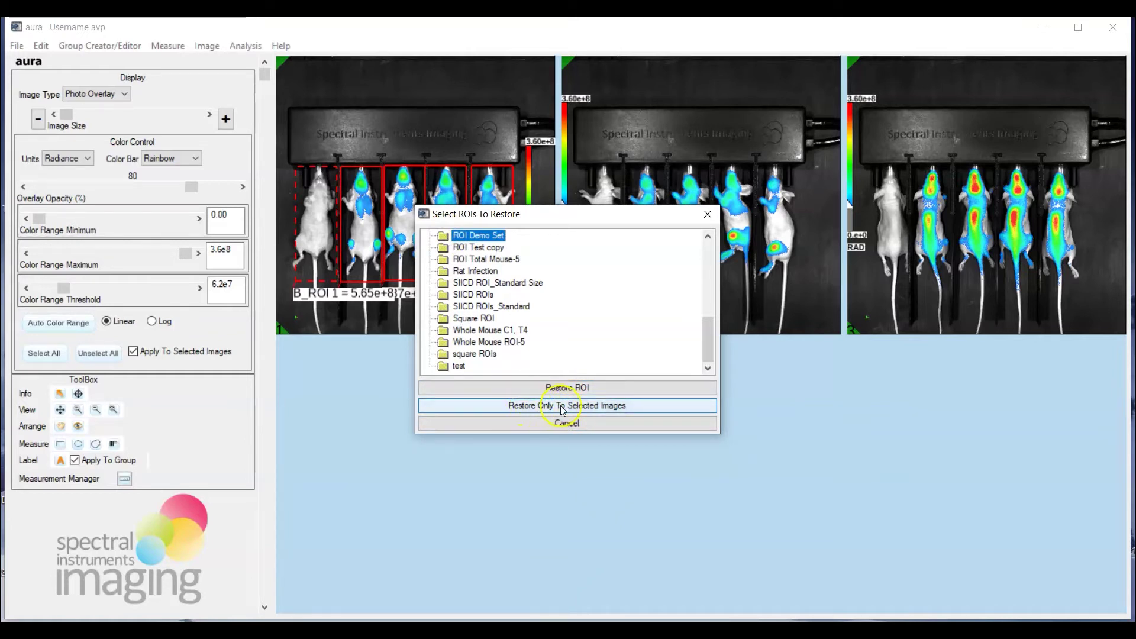
{"action": "left_click", "coordinate": [606, 407]}
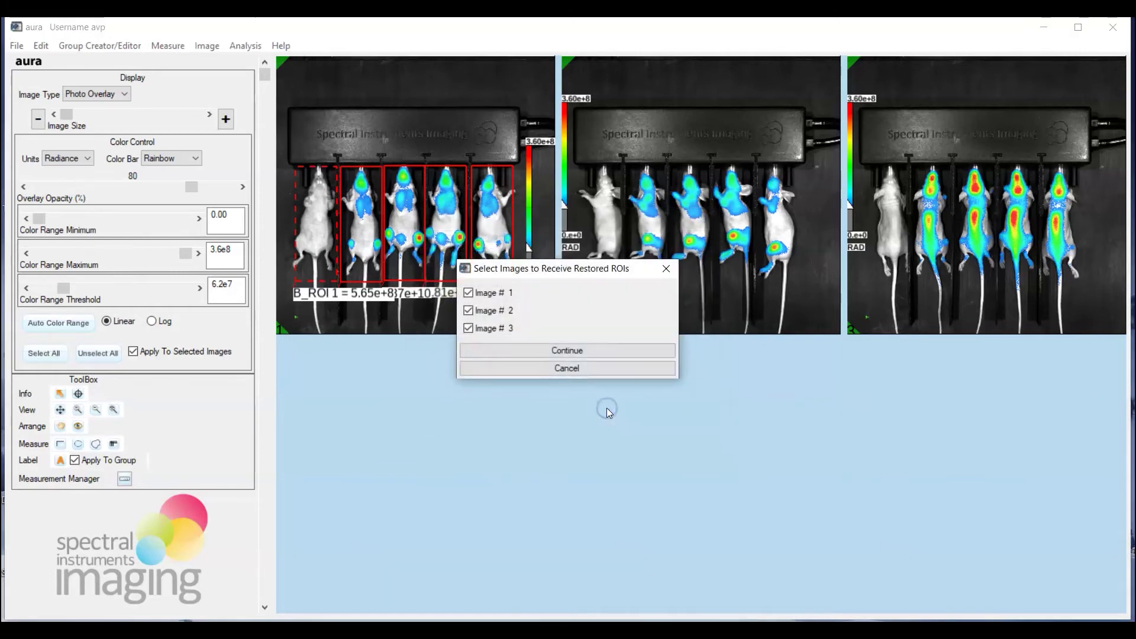
{"action": "left_click", "coordinate": [447, 299]}
{"action": "left_click", "coordinate": [468, 293]}
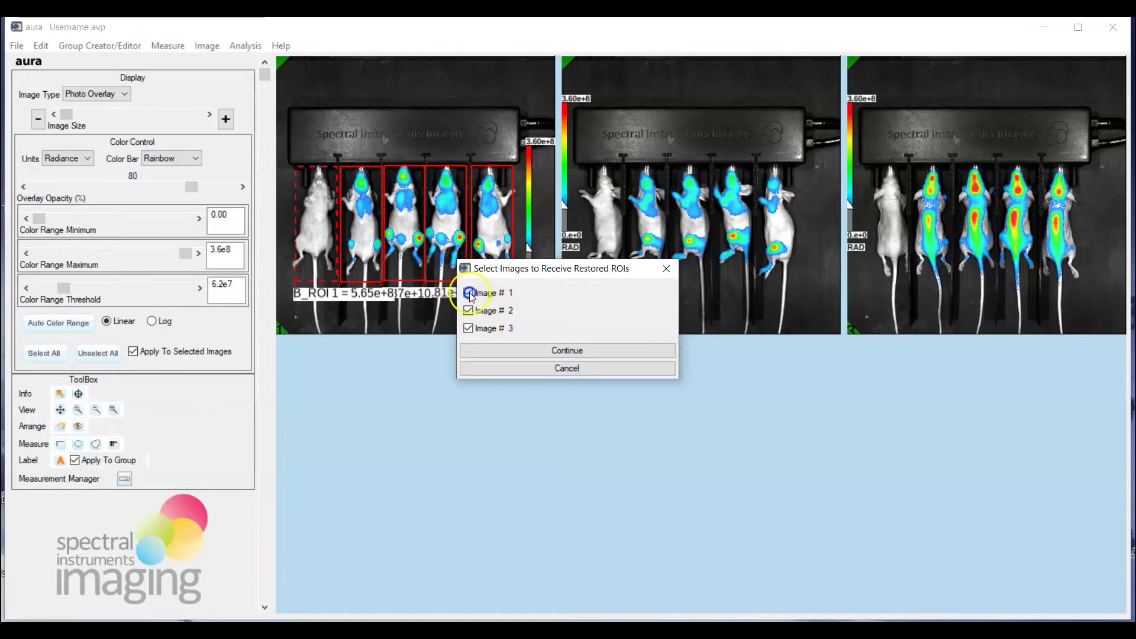
{"action": "left_click", "coordinate": [470, 293]}
{"action": "left_click", "coordinate": [578, 352]}
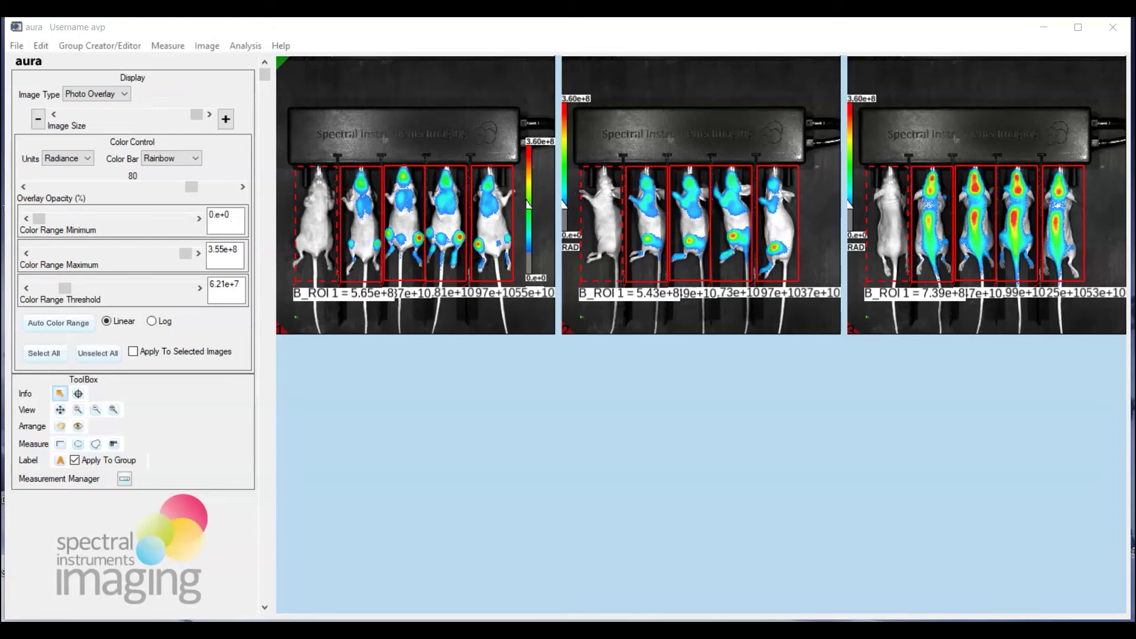
- Save the experiment as 'ROI Save Example' with the *.aura file type
{"action": "left_click", "coordinate": [16, 46]}
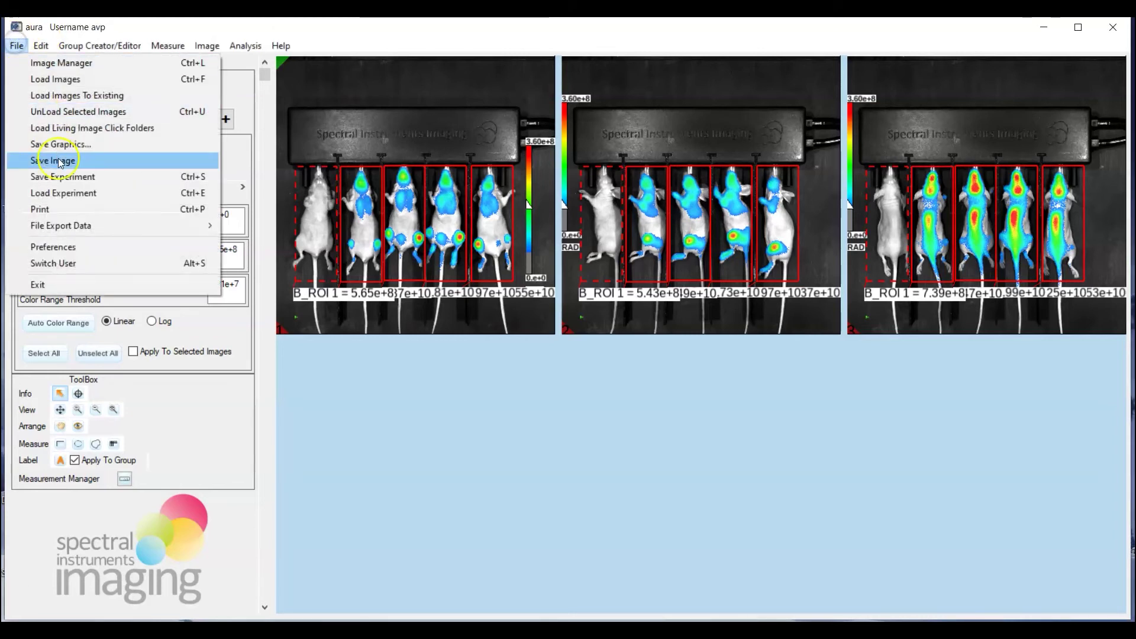
{"action": "left_click", "coordinate": [62, 177]}
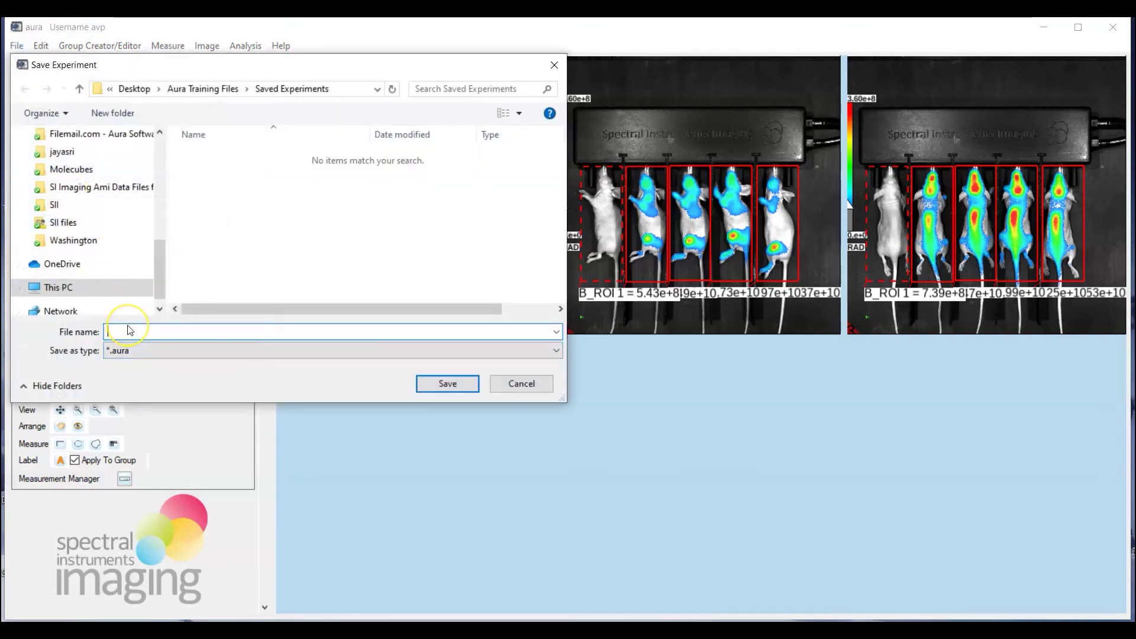
{"action": "type", "text": "Roi"}
{"action": "key", "text": "BackSpace"}
{"action": "key", "text": "BackSpace"}
{"action": "type", "text": "OI "}
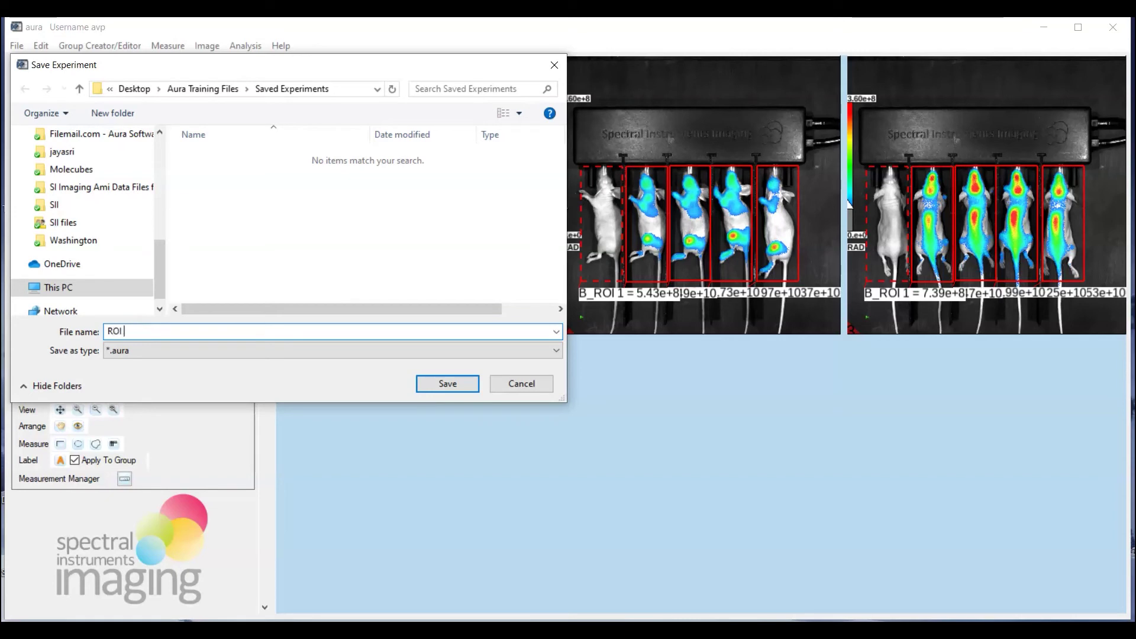
{"action": "type", "text": "Save Example"}
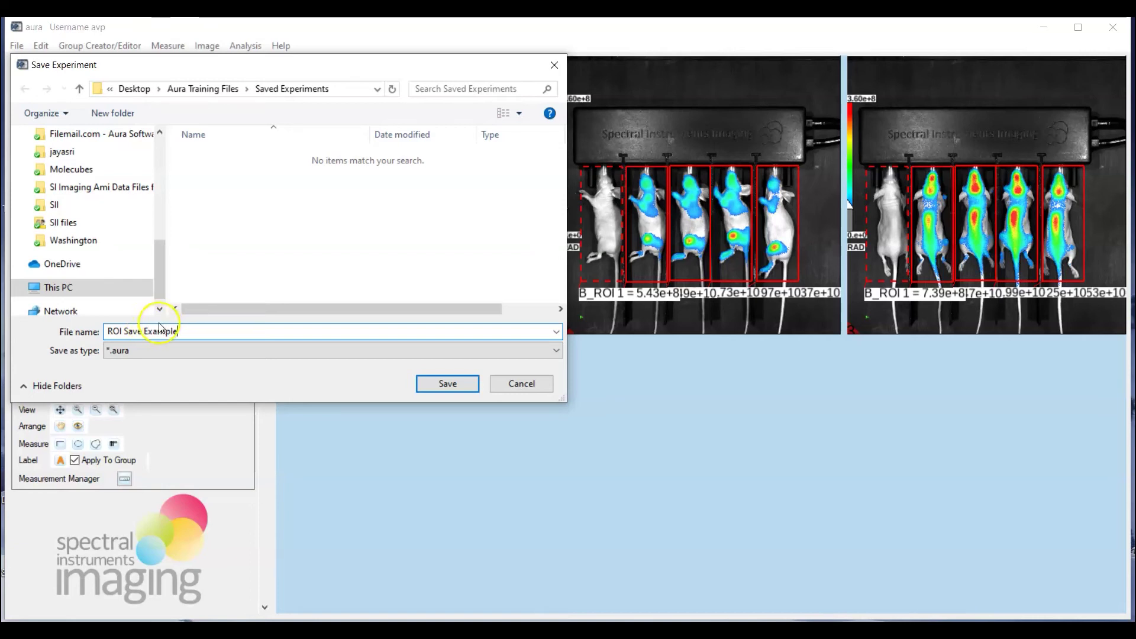
{"action": "left_click", "coordinate": [135, 353]}
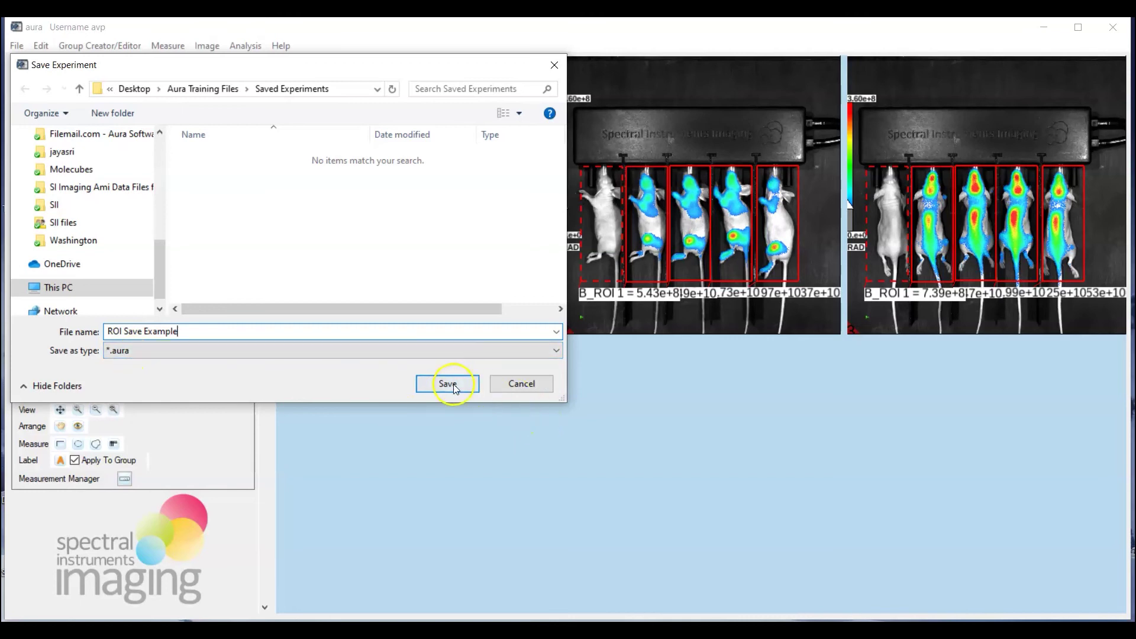
{"action": "left_click", "coordinate": [451, 384]}
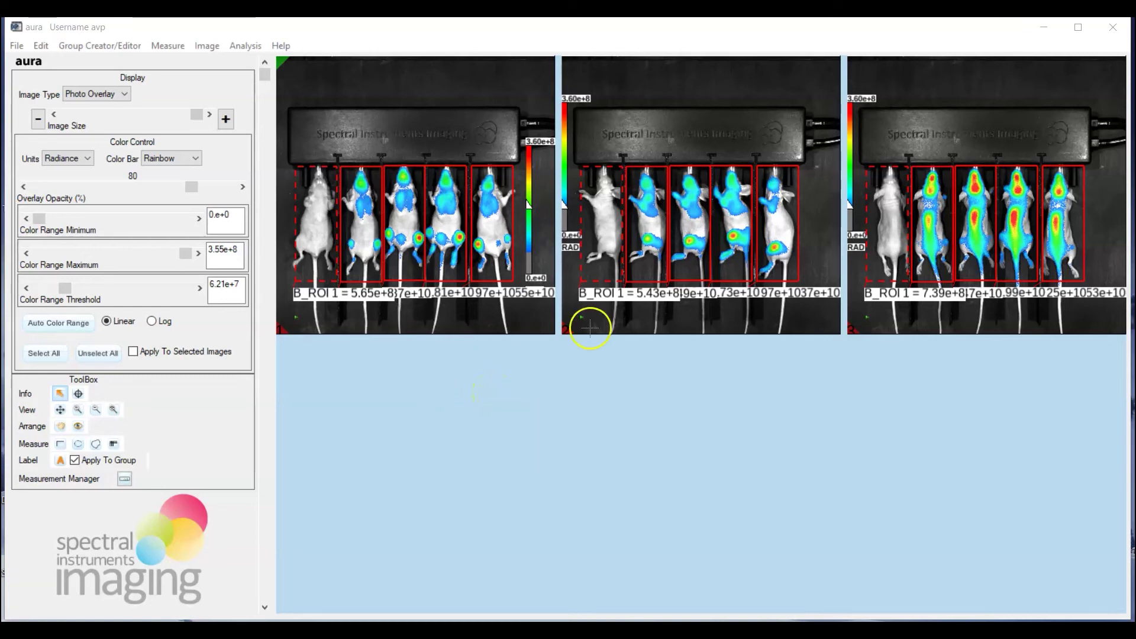
- Unload all three images, then reload the experiment from ROI Save Example.aura
{"action": "left_click", "coordinate": [45, 353]}
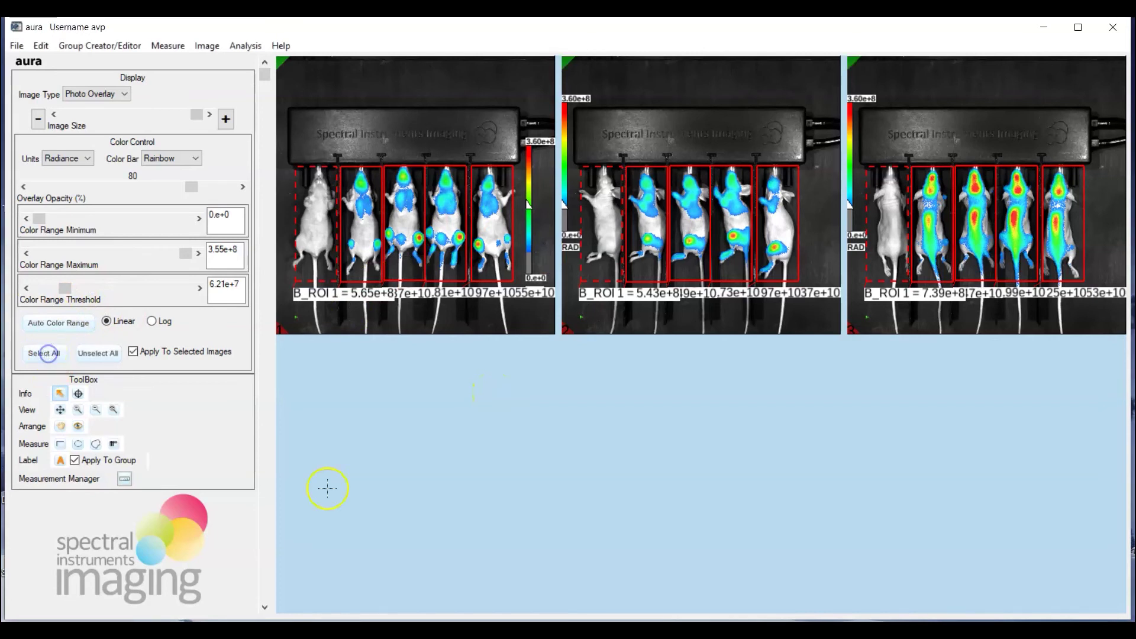
{"action": "key", "text": "Delete"}
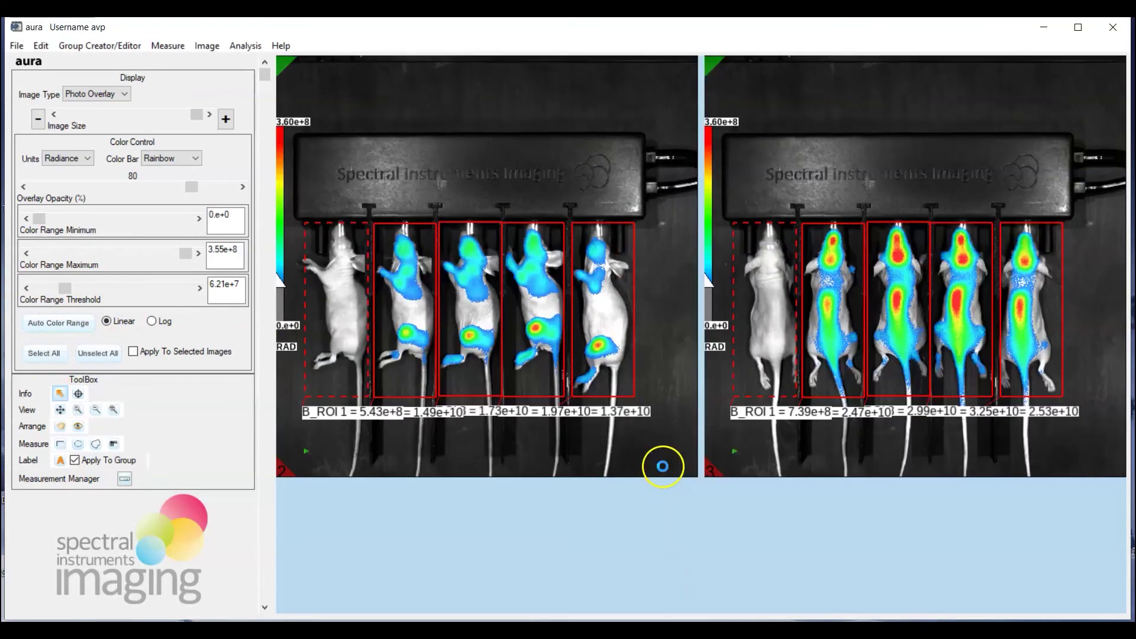
{"action": "left_click", "coordinate": [16, 46]}
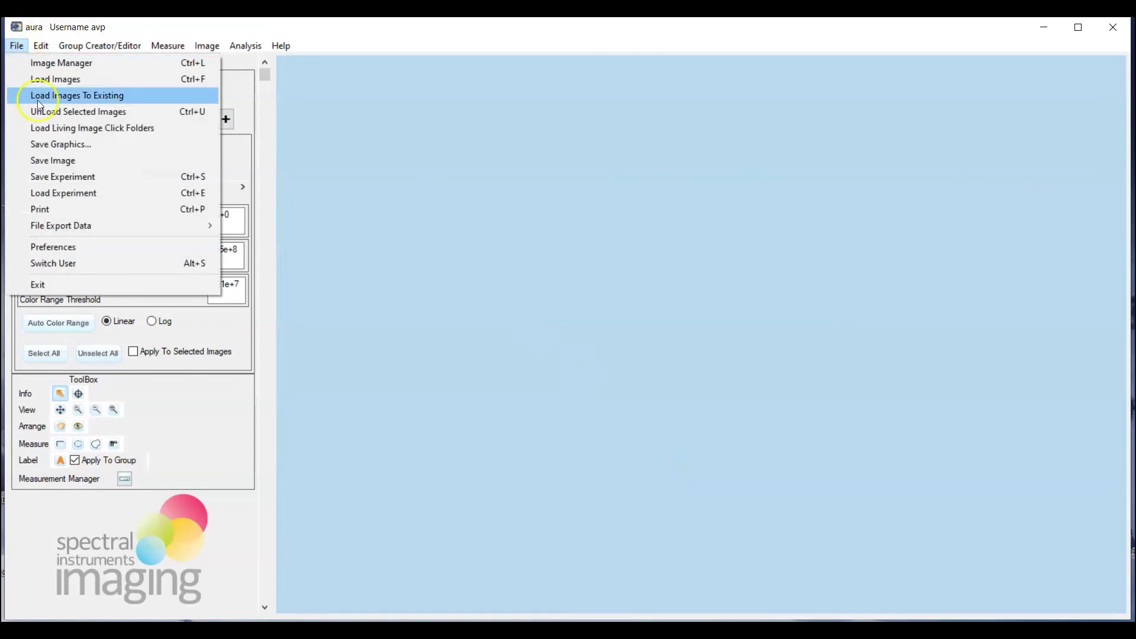
{"action": "left_click", "coordinate": [64, 195]}
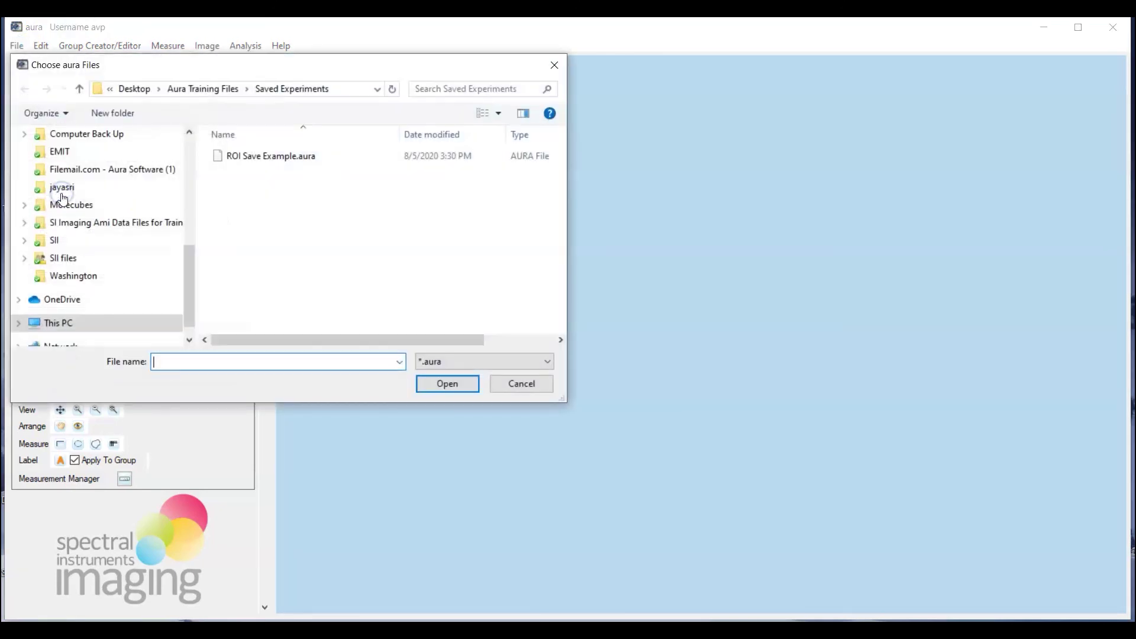
{"action": "left_click", "coordinate": [267, 158]}
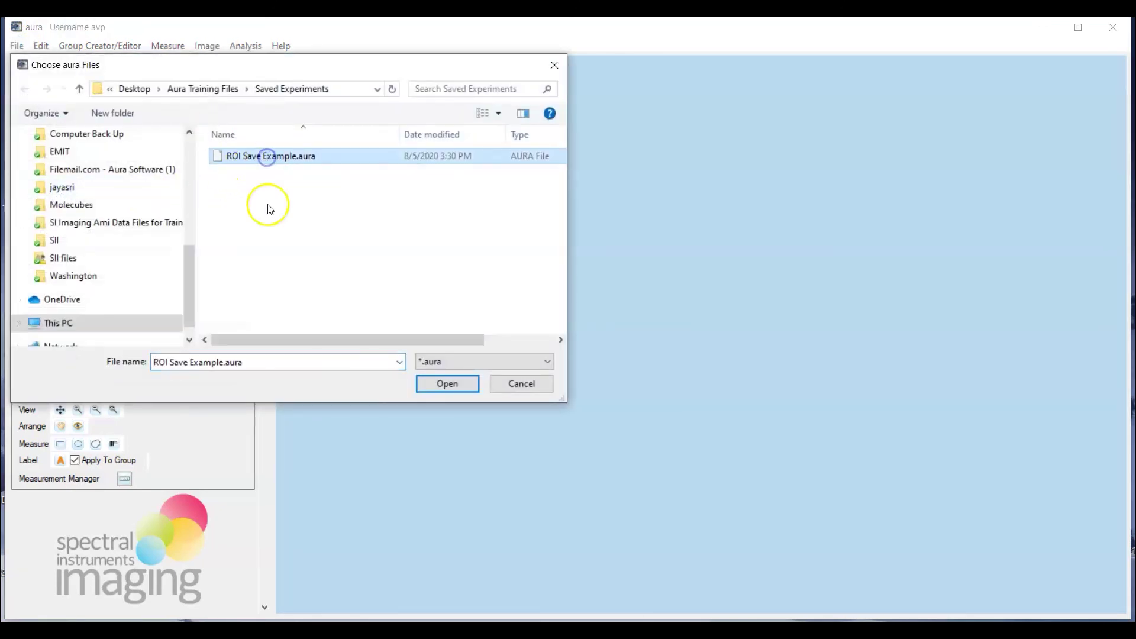
{"action": "left_click", "coordinate": [445, 385]}
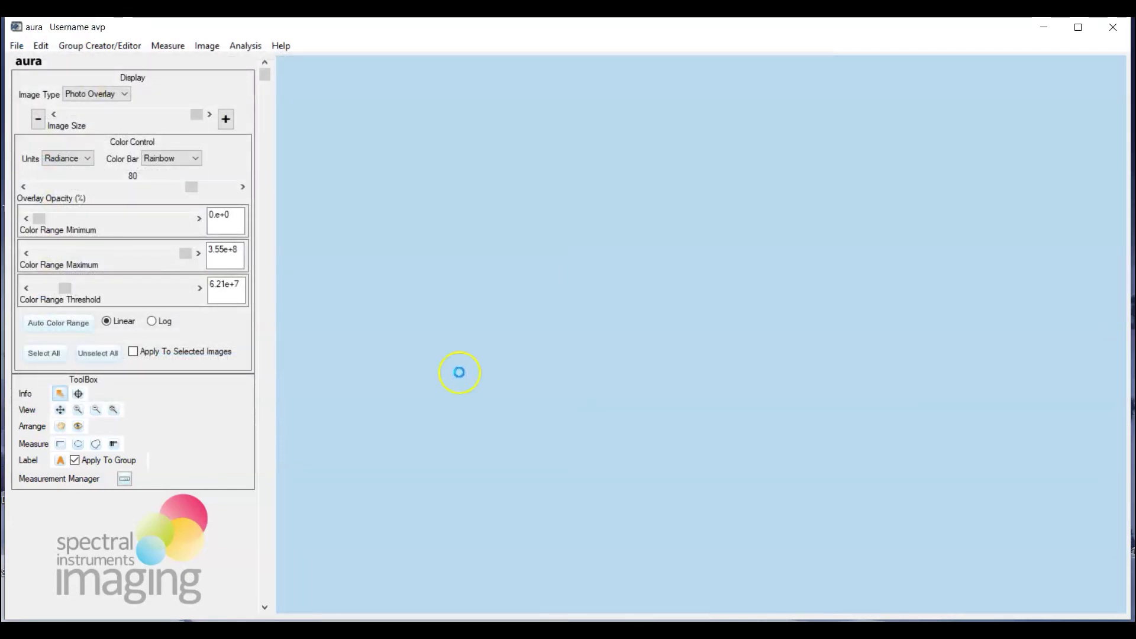